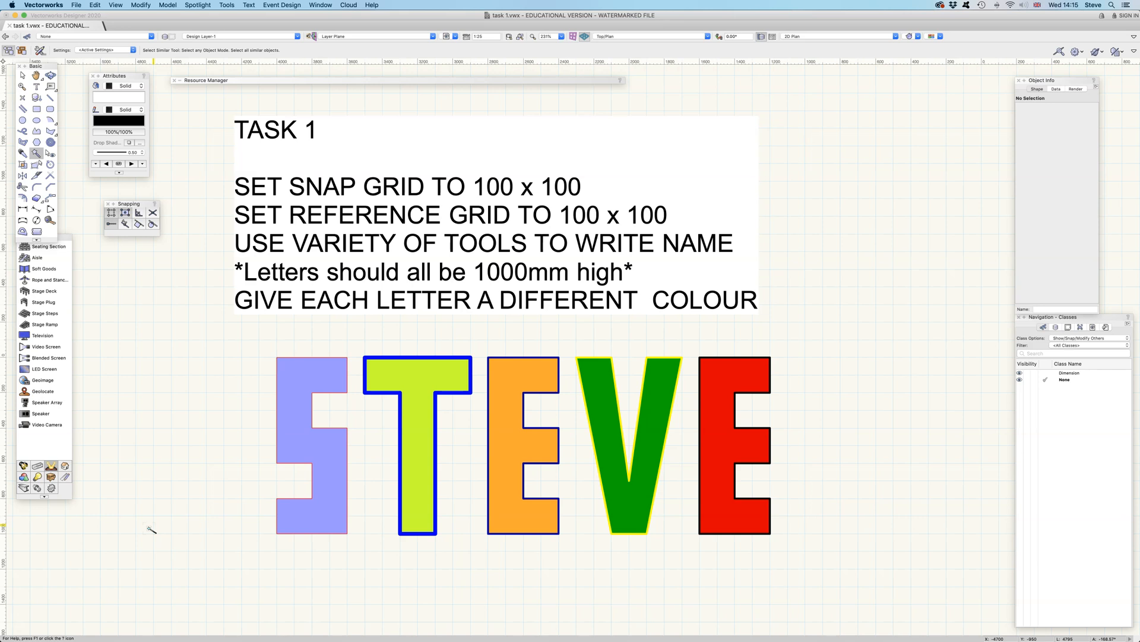
Select the letters S and T in turn to examine their fill colour, pen colour and line thickness.
left_click(22, 76)
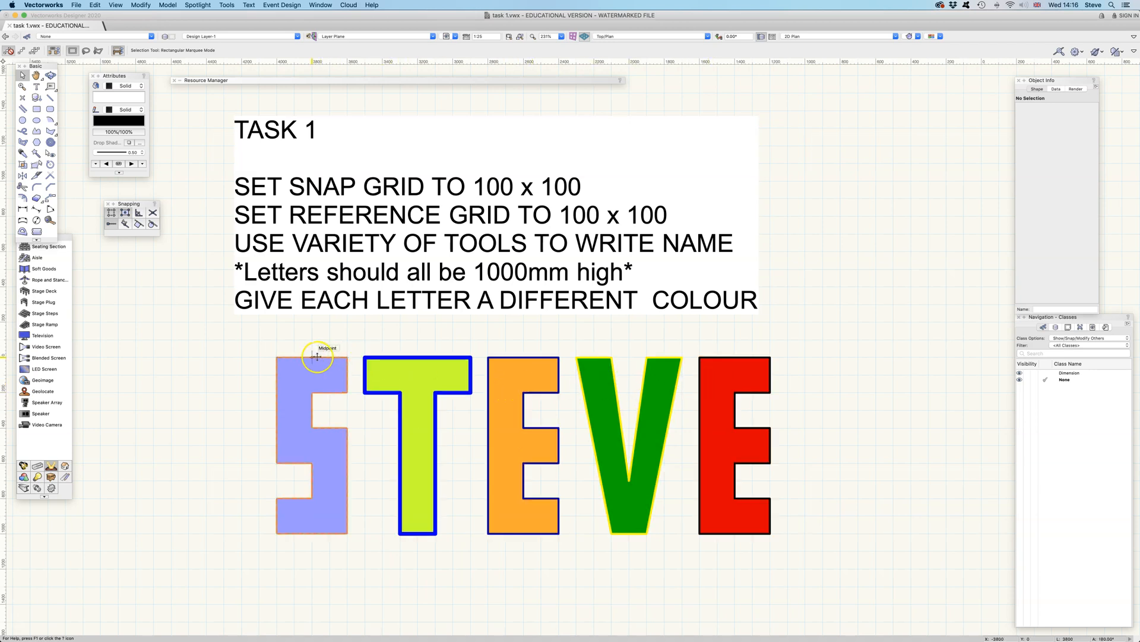
left_click(285, 361)
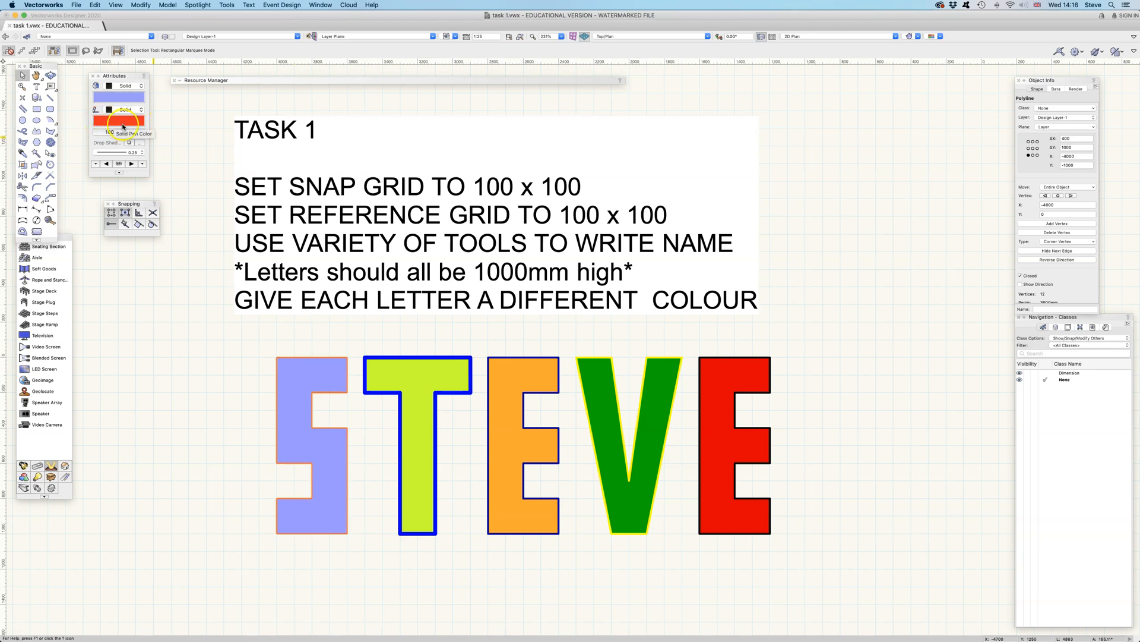
left_click(392, 366)
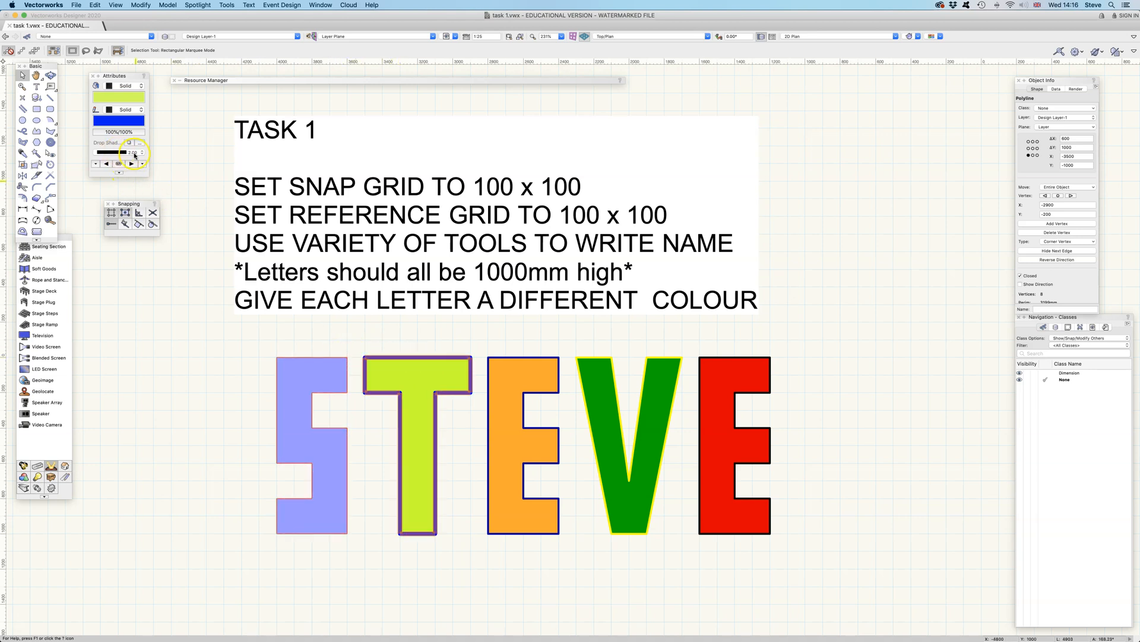
left_click(294, 368)
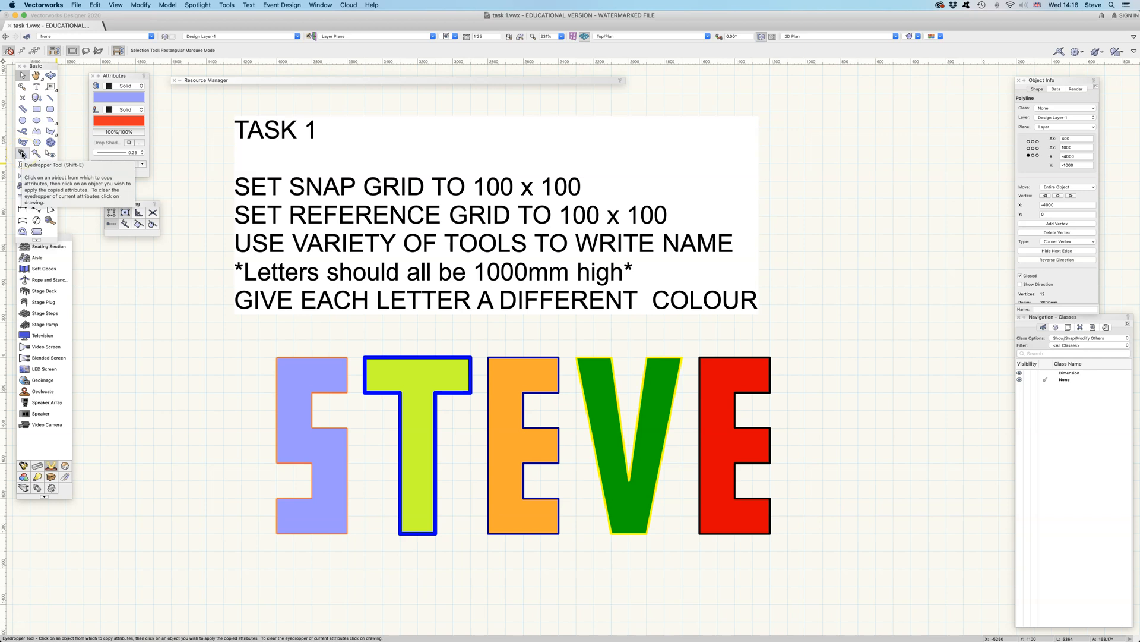
Activate the Eyedropper tool in pick-up mode and toggle between picking up and applying attributes.
left_click(36, 155)
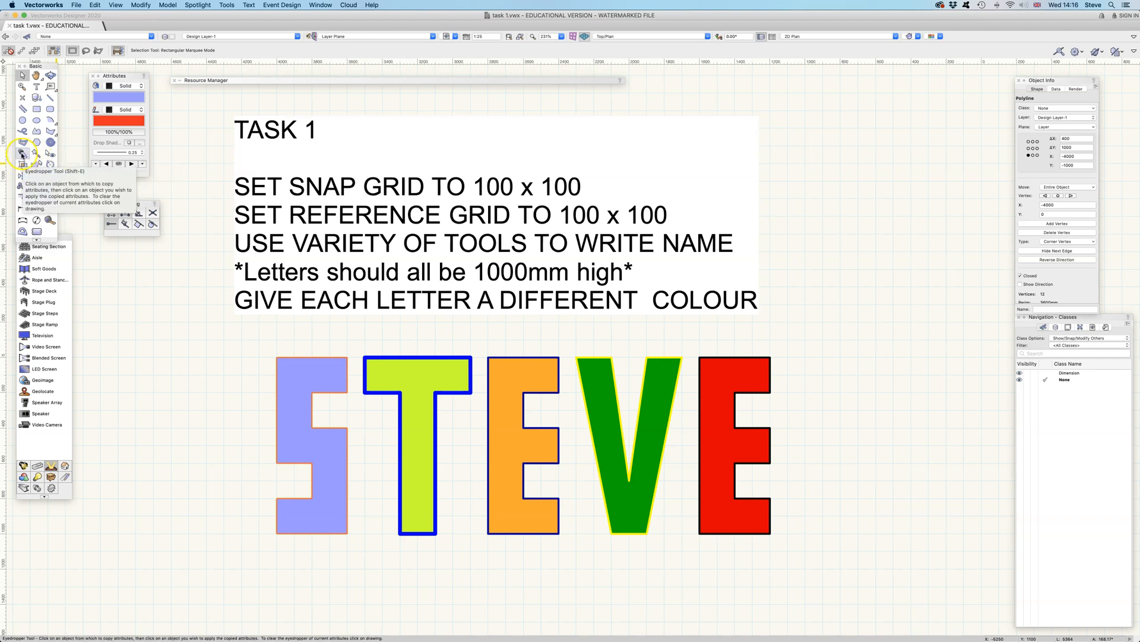
left_click(23, 154)
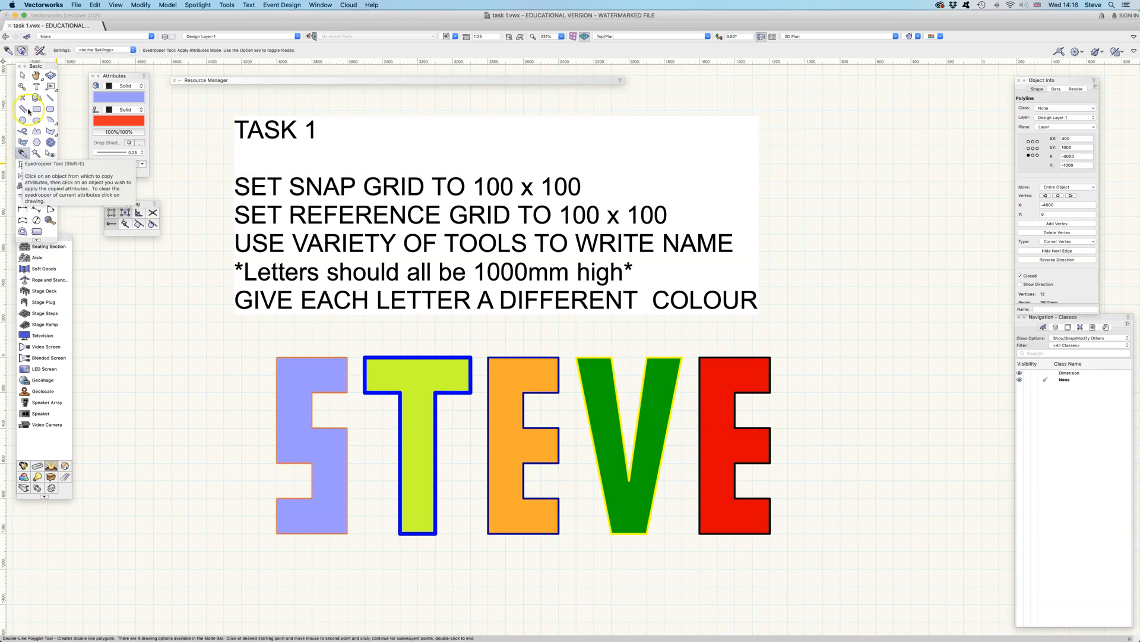
left_click(23, 51)
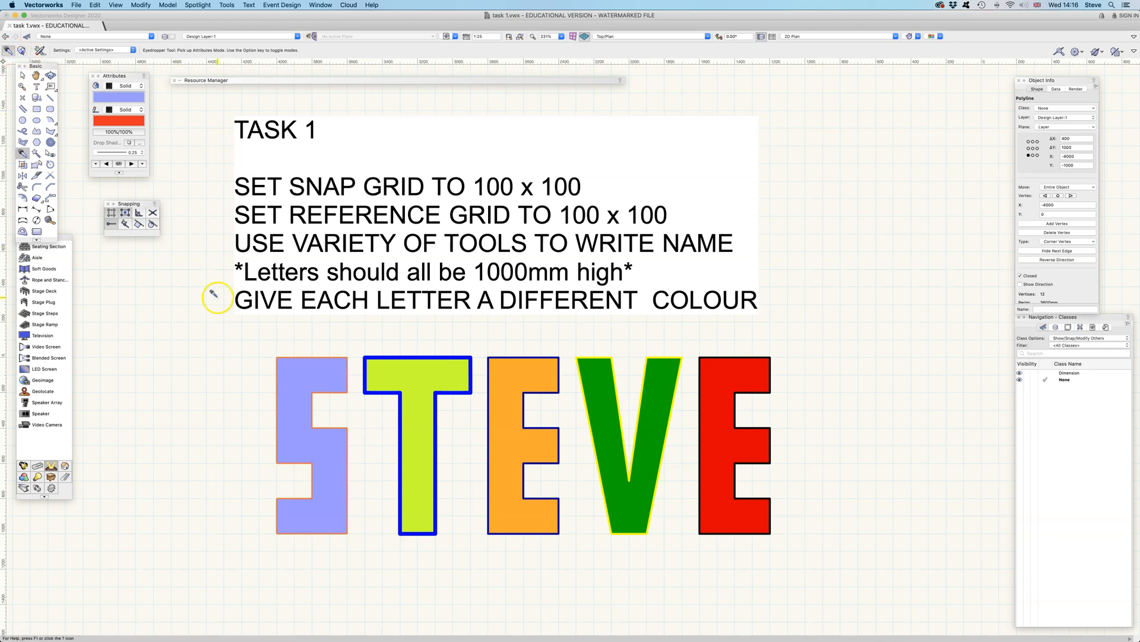
key("alt")
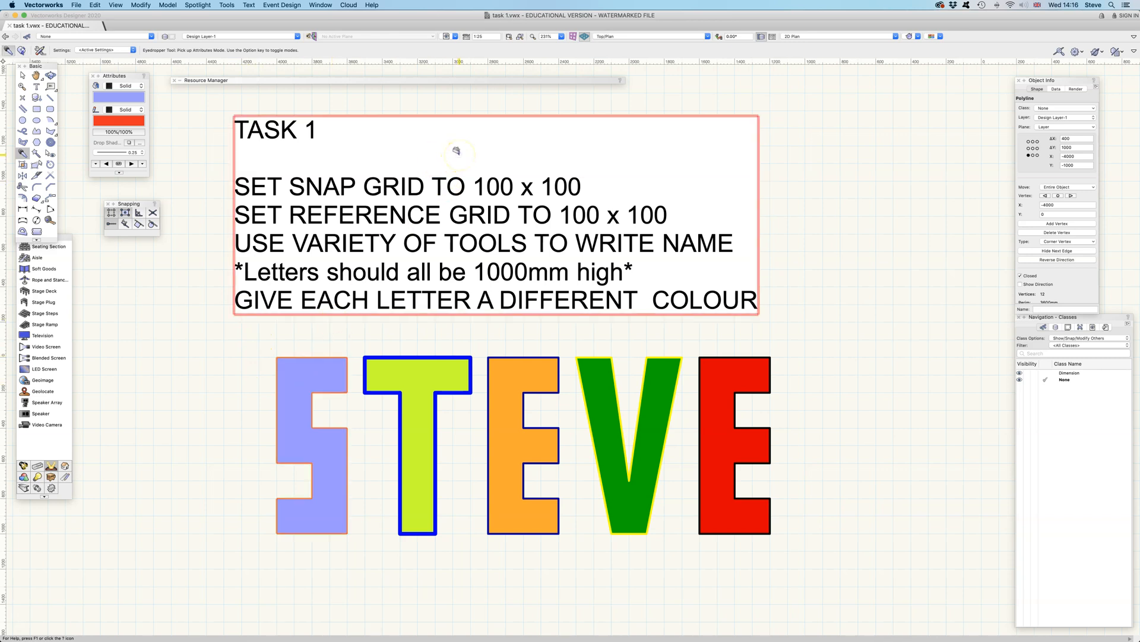
key("alt")
key("alt")
key("alt")
key("alt")
left_click(417, 142)
Try copying the letter S's fill and pen attributes onto the letter T with the Eyedropper, and undo the change.
left_click(298, 366, "alt")
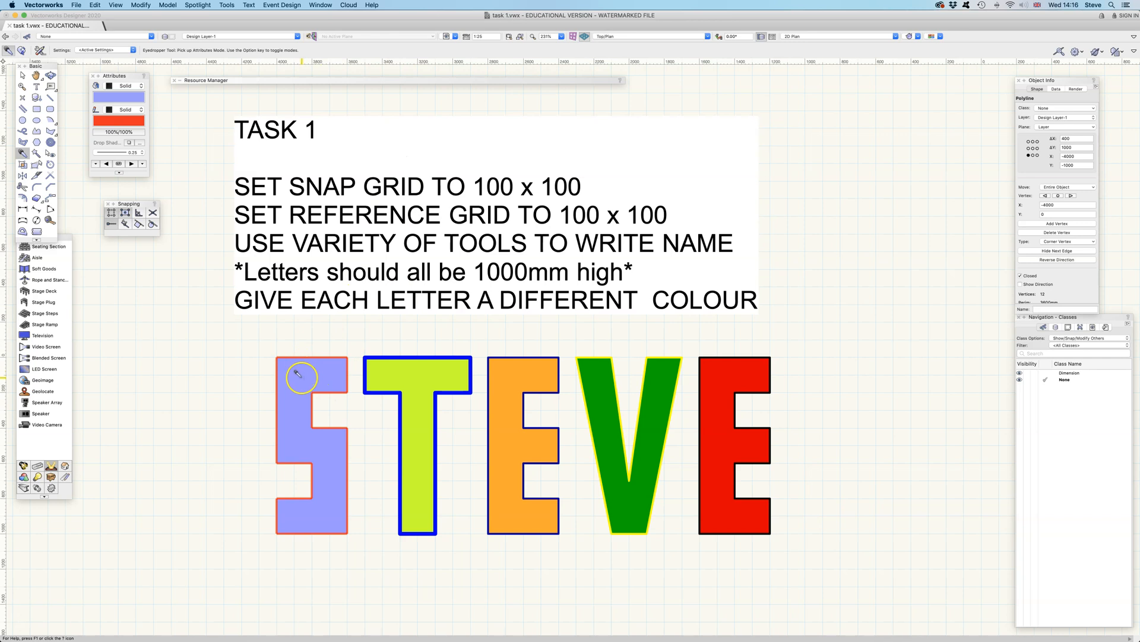
left_click(412, 375)
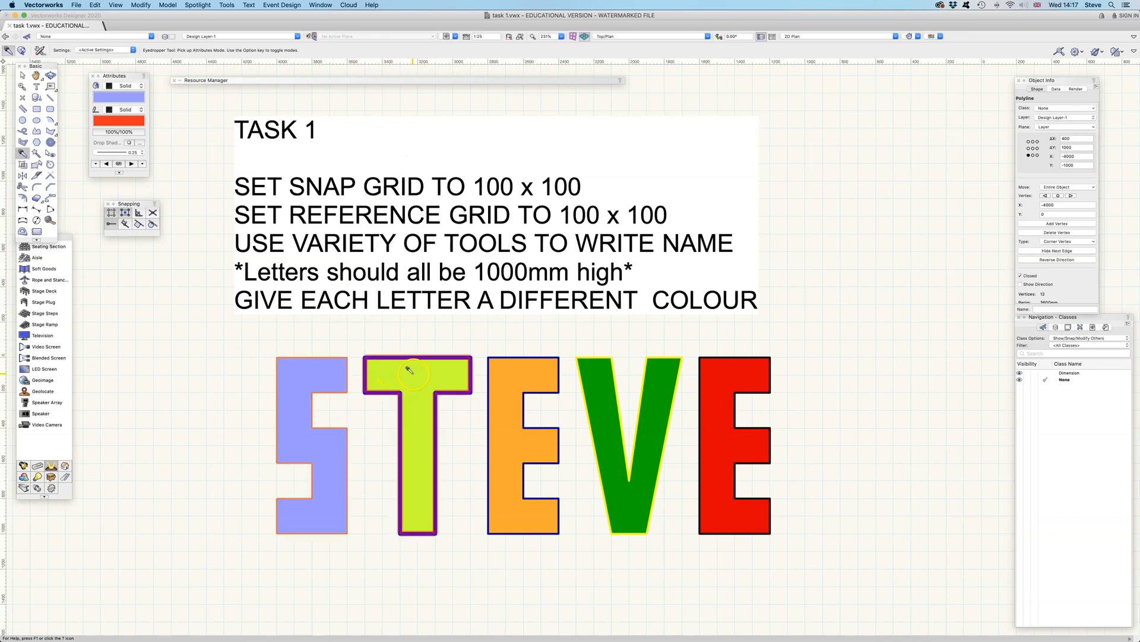
key("alt")
left_click(418, 377)
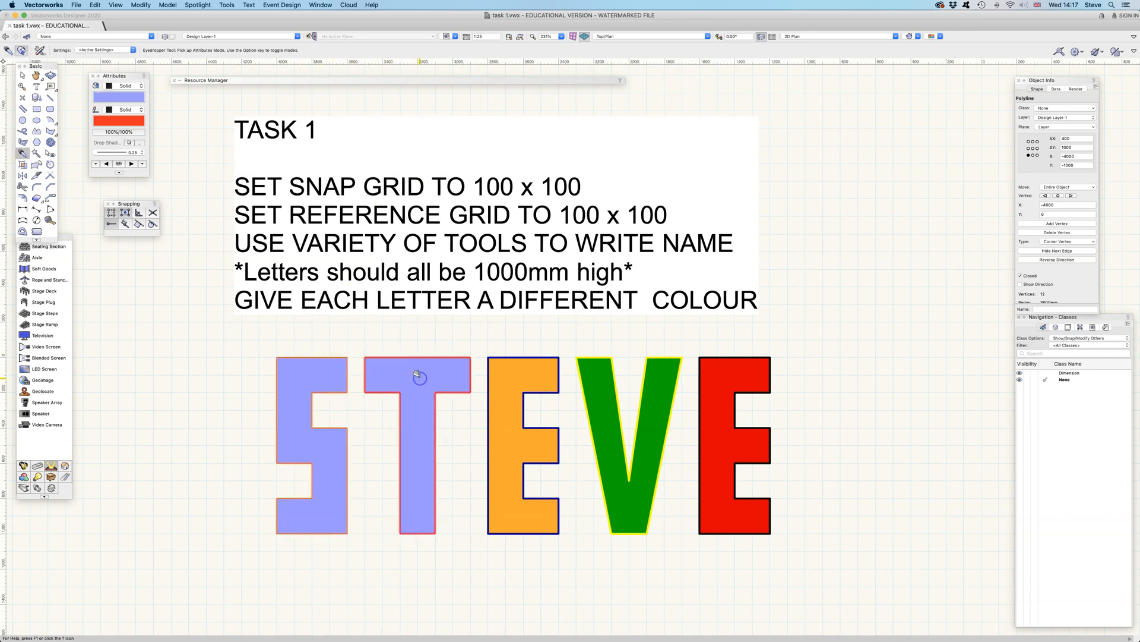
left_click(318, 369)
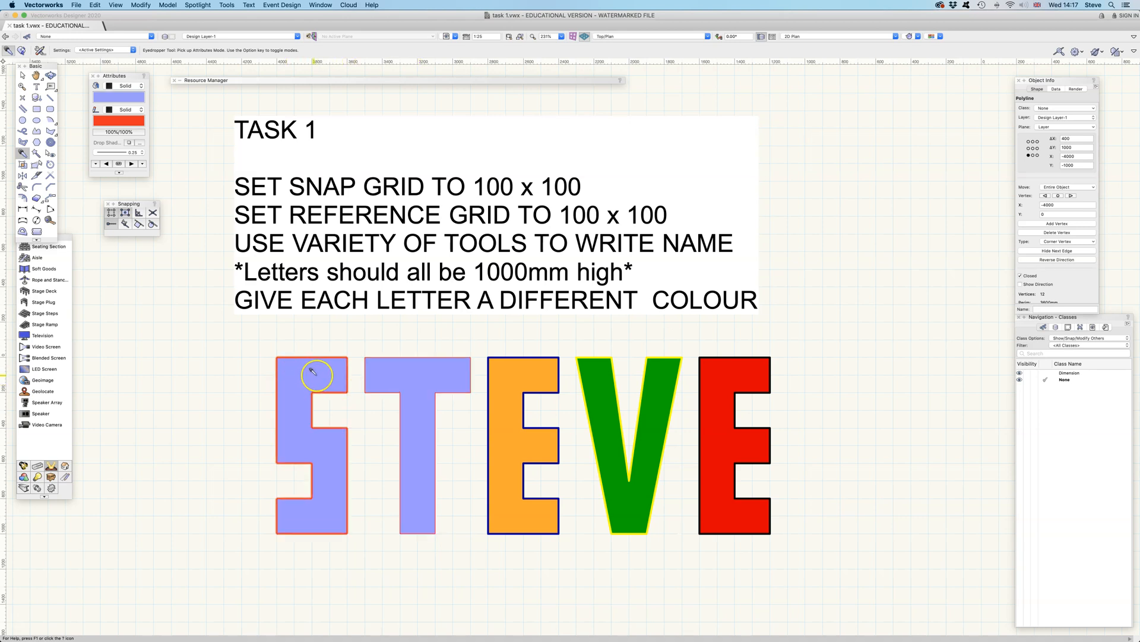
left_click(424, 376)
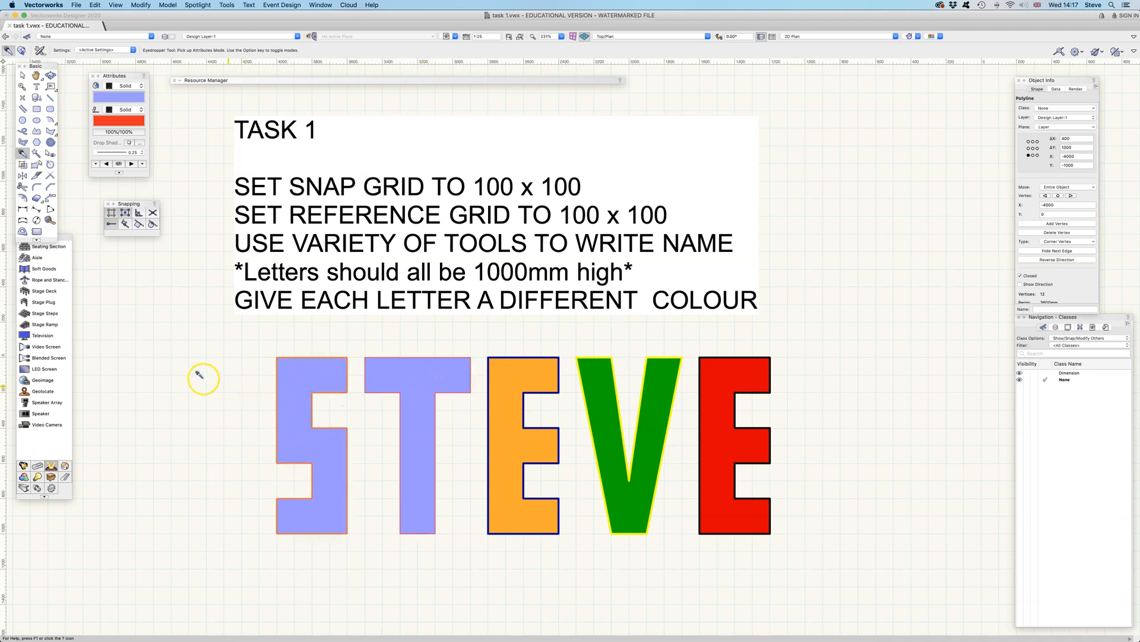
key("super+z")
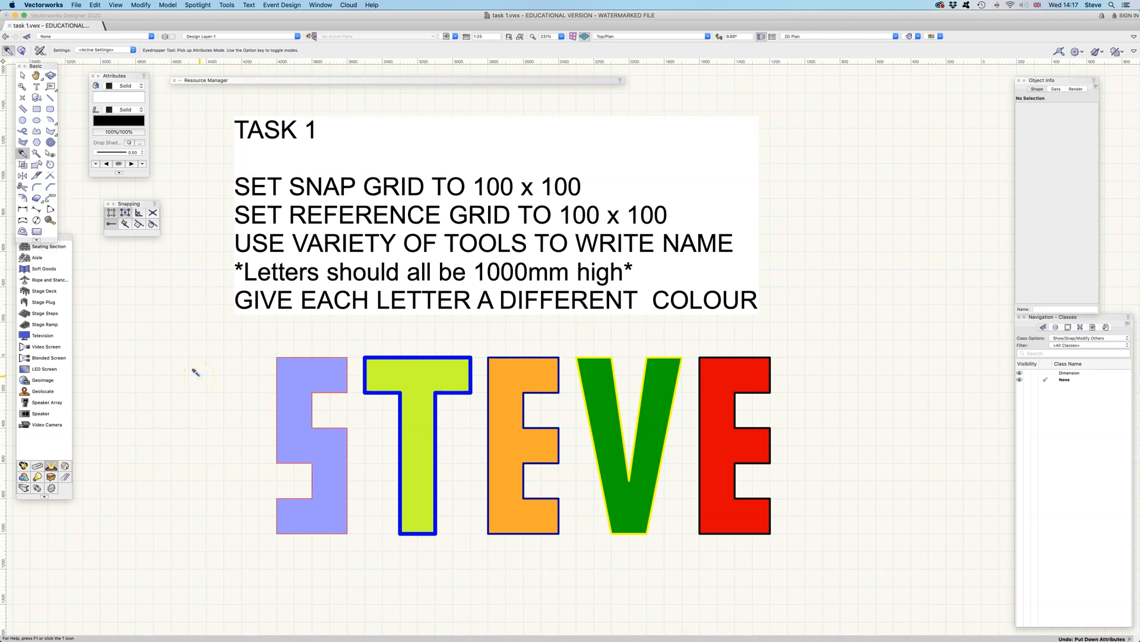
Exclude all fill attributes in the Eyedropper preferences while keeping every pen attribute enabled.
left_click(42, 51)
left_click_drag(556, 88, 559, 90)
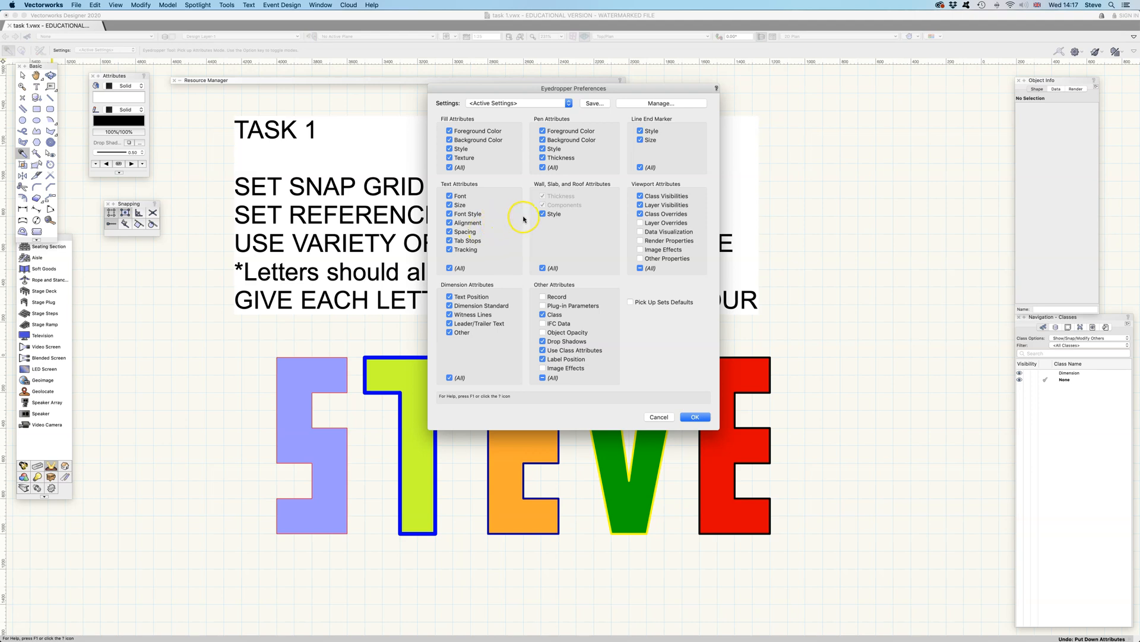
left_click(451, 168)
left_click(543, 131)
left_click(542, 140)
left_click(543, 149)
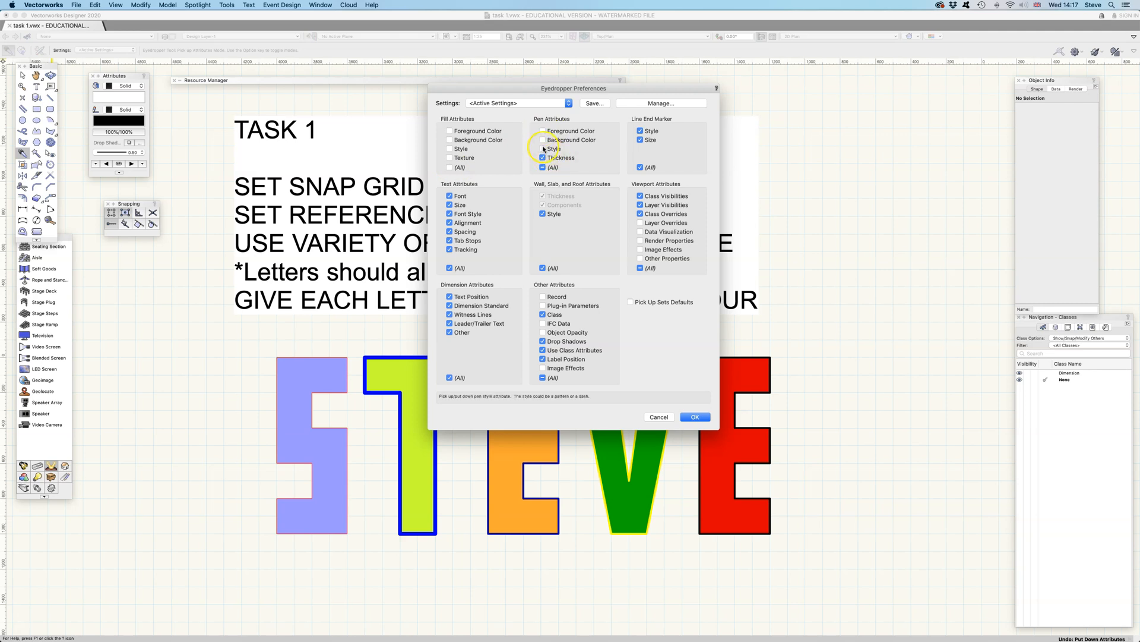
left_click(542, 148)
left_click(543, 140)
left_click(542, 131)
left_click(695, 417)
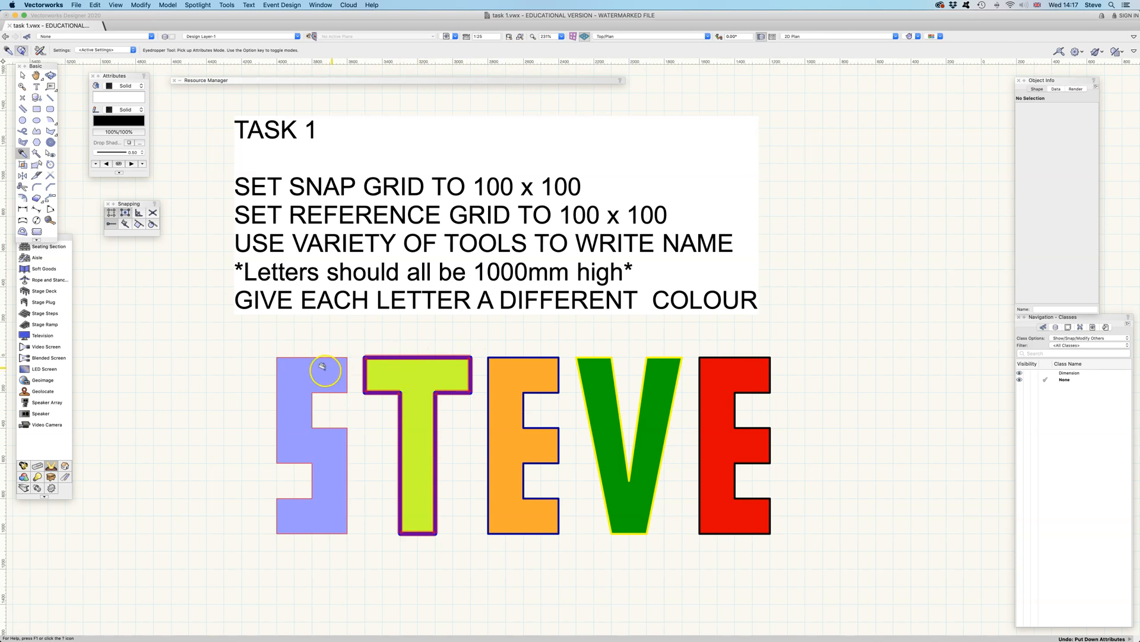
Try applying the letter T's pen attributes to the letter S, and undo the change.
left_click(280, 422)
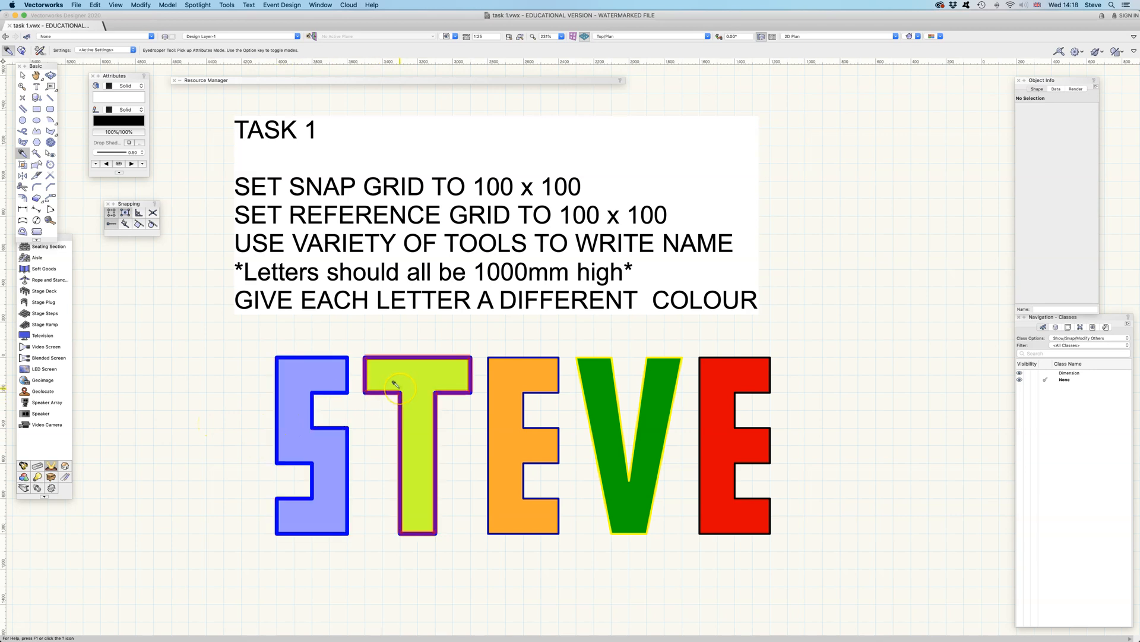
key("super+z")
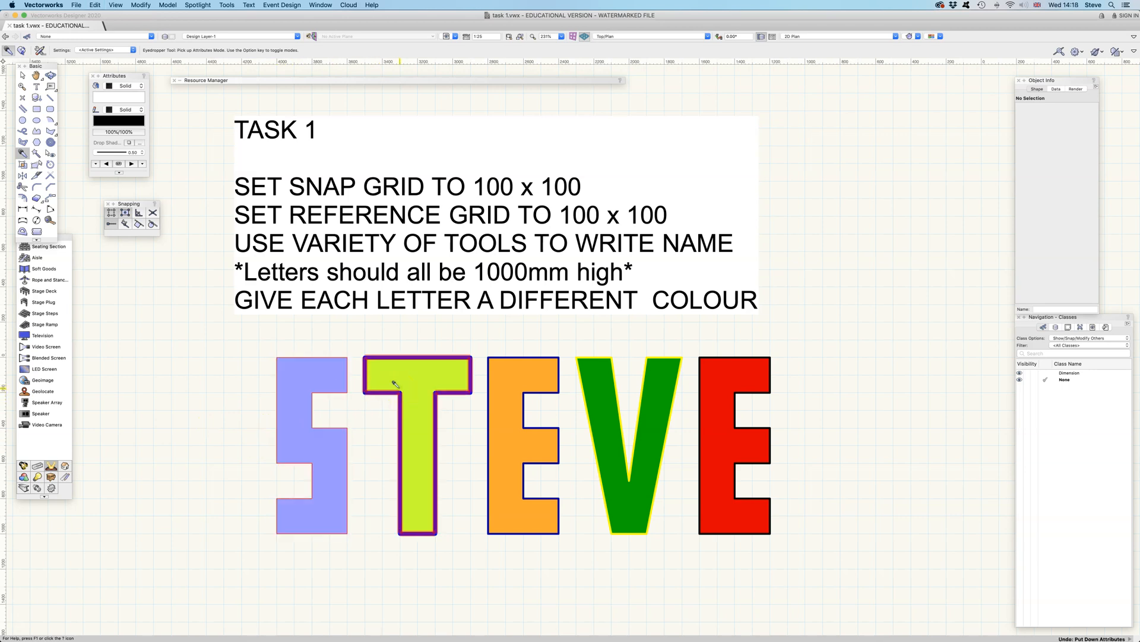
Restrict the Eyedropper's pen attributes to Thickness and copy the letter T's line thickness onto the letter S.
left_click(41, 50)
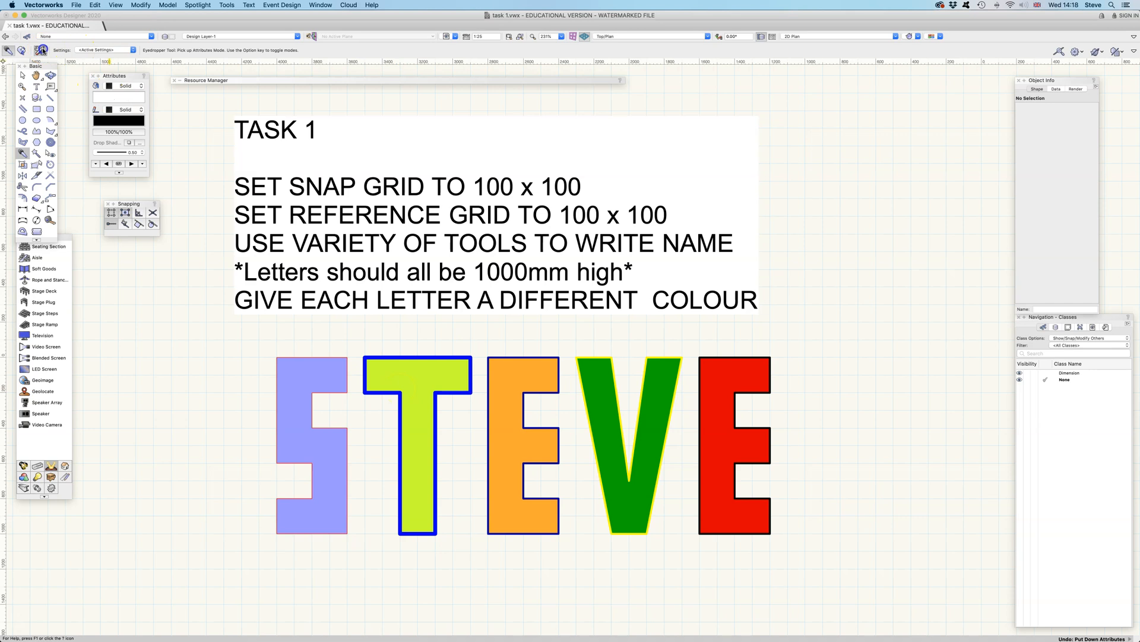
left_click(539, 129)
left_click(539, 137)
left_click(539, 147)
left_click(691, 415)
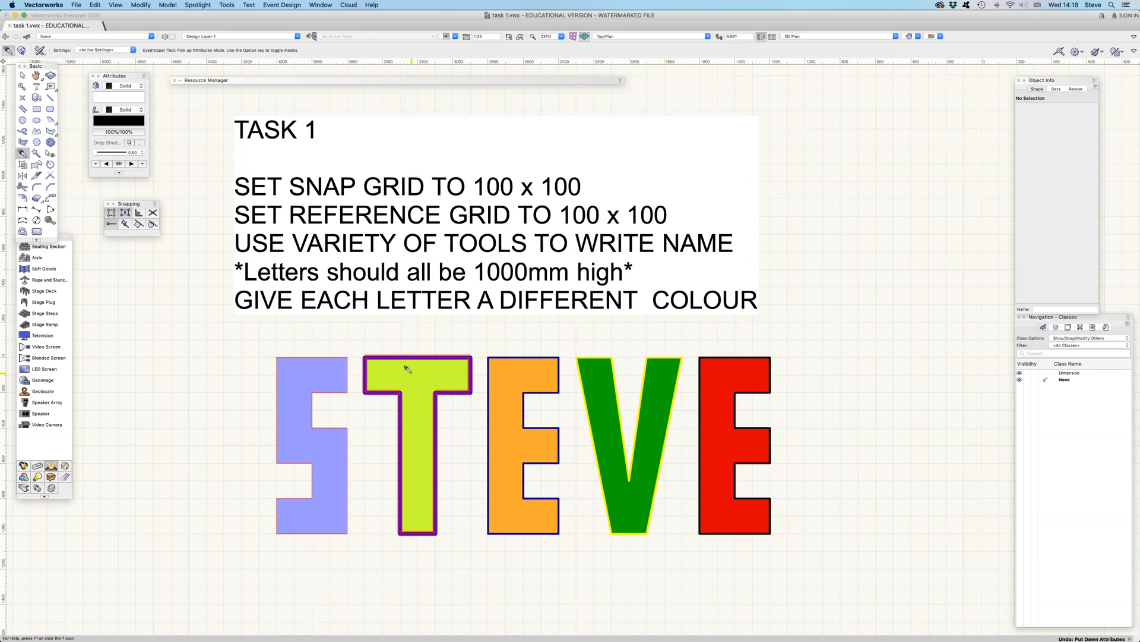
left_click(300, 373, "alt")
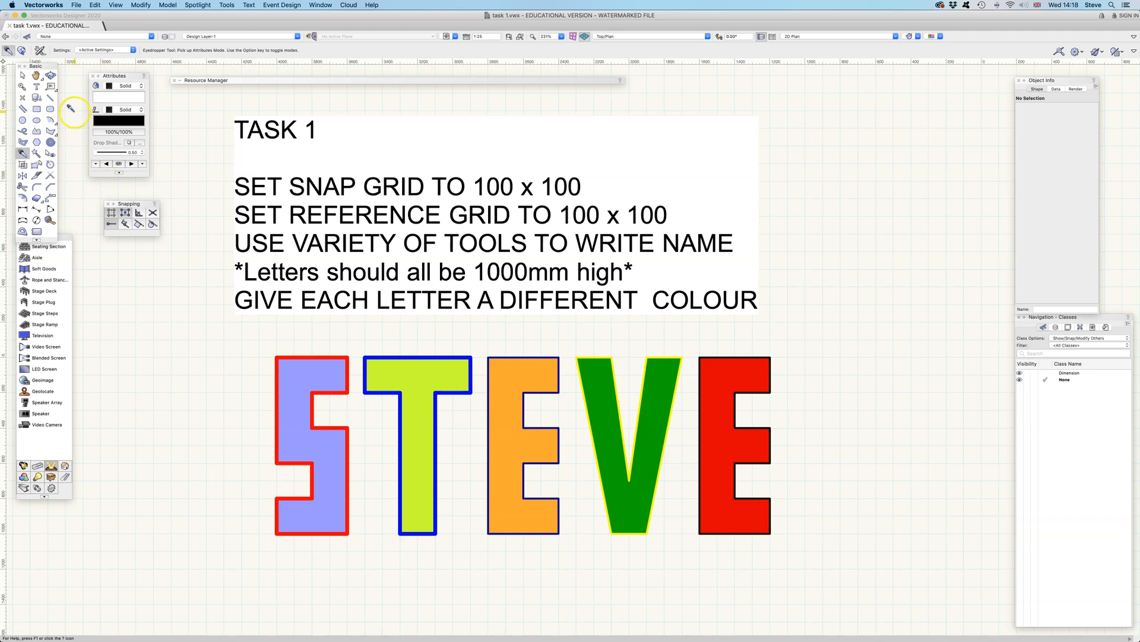
Re-enable all fill attributes and the pen's foreground color, background color and style in the Eyedropper preferences.
left_click(40, 50)
left_click(446, 166)
left_click(538, 129)
left_click(539, 138)
left_click(539, 146)
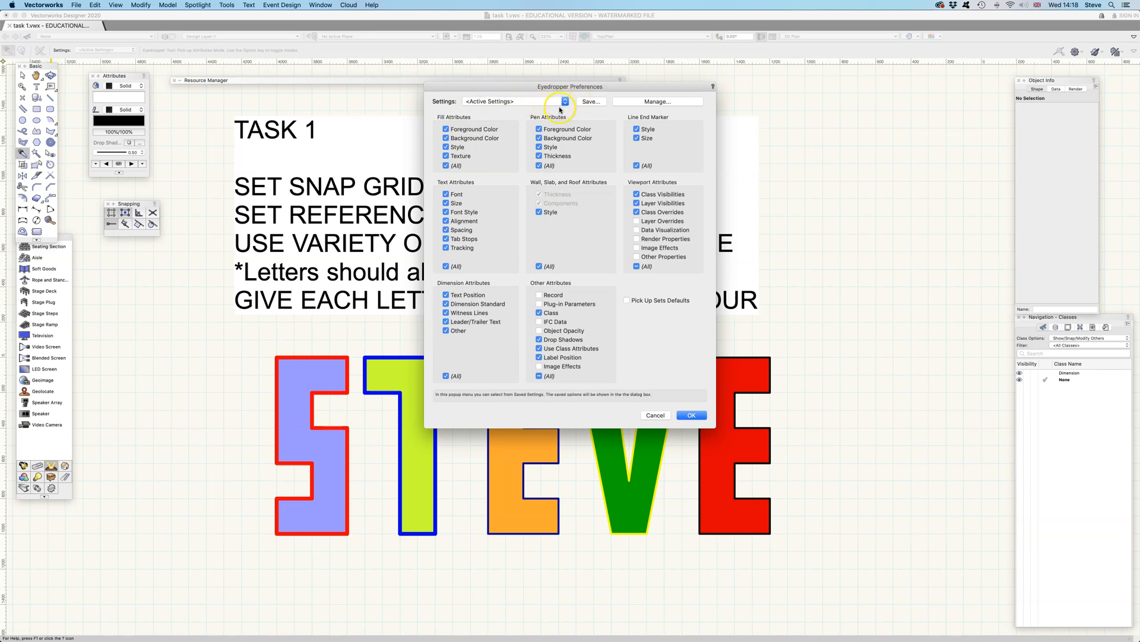
Exclude the fill and pen colors and styles from the Eyedropper preferences and view the list of saved settings.
left_click(539, 147)
left_click(539, 138)
left_click(539, 129)
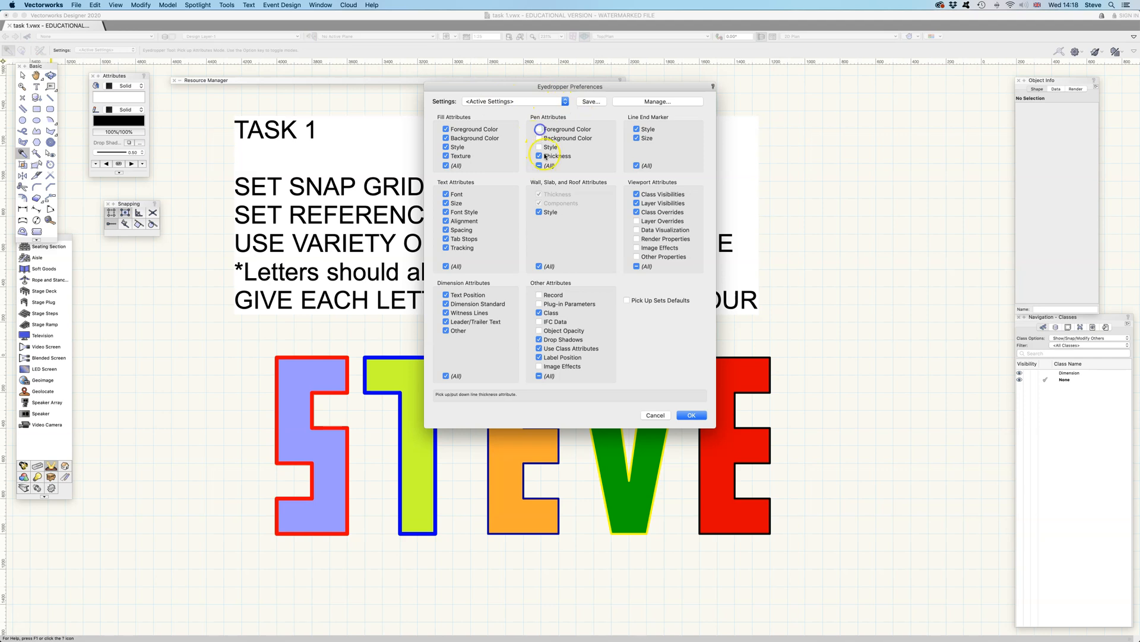
left_click(446, 155)
left_click(446, 130)
left_click(446, 138)
left_click(447, 146)
left_click(446, 156)
left_click(489, 102)
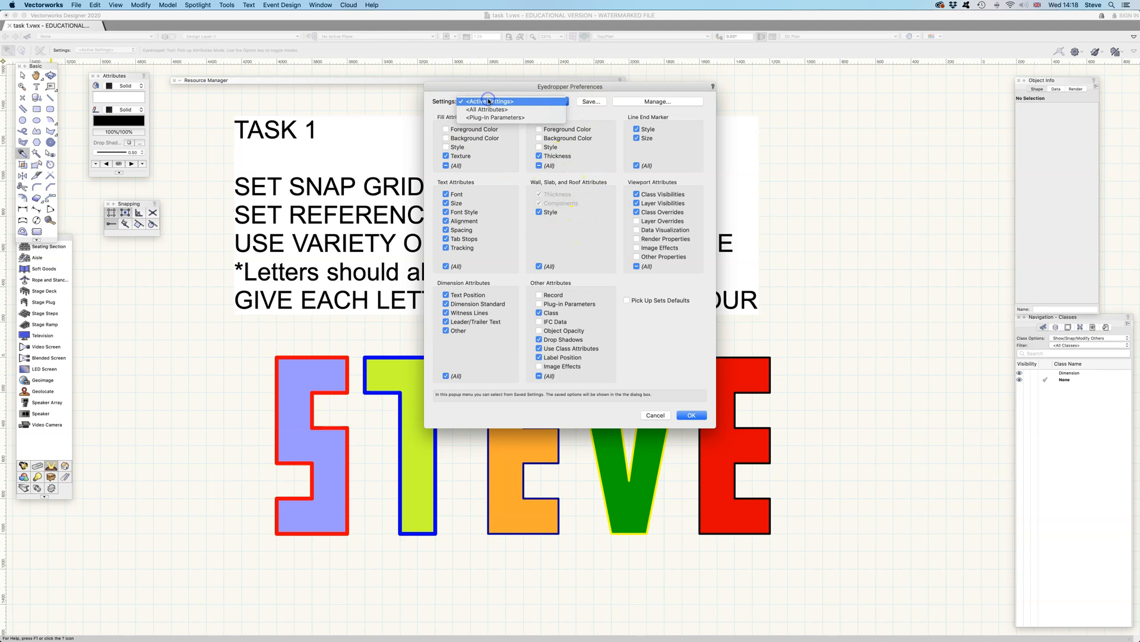
left_click(442, 111)
Turn the fill and pen colors and styles back on, and close the Eyedropper preferences without saving.
left_click(446, 129)
left_click(446, 138)
left_click(447, 147)
left_click(539, 129)
left_click(539, 138)
left_click(539, 147)
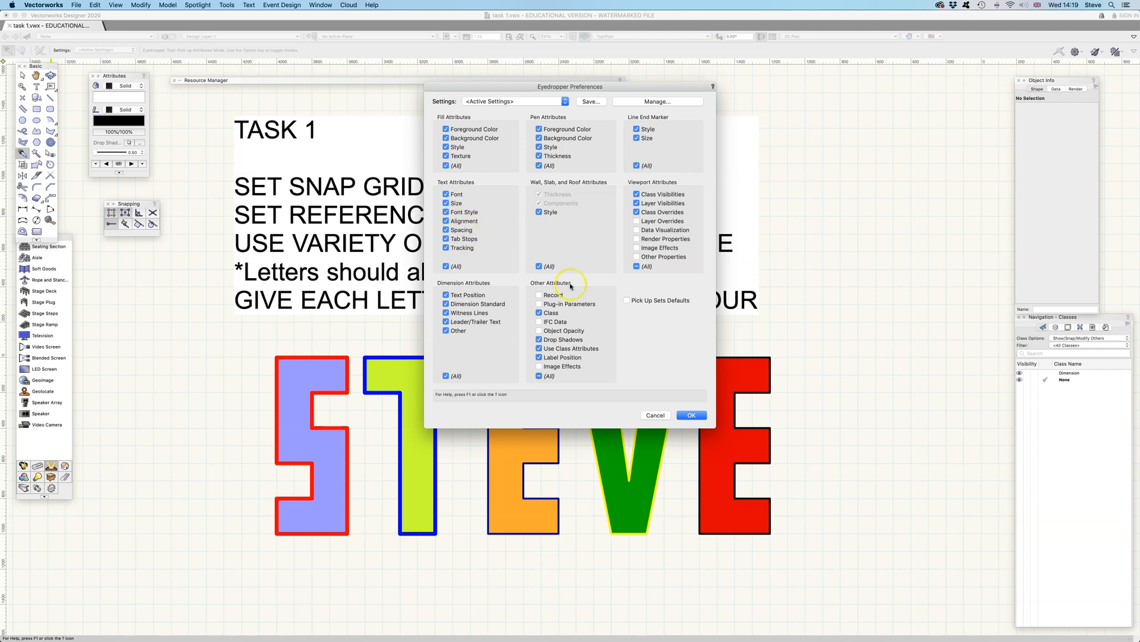
left_click(656, 415)
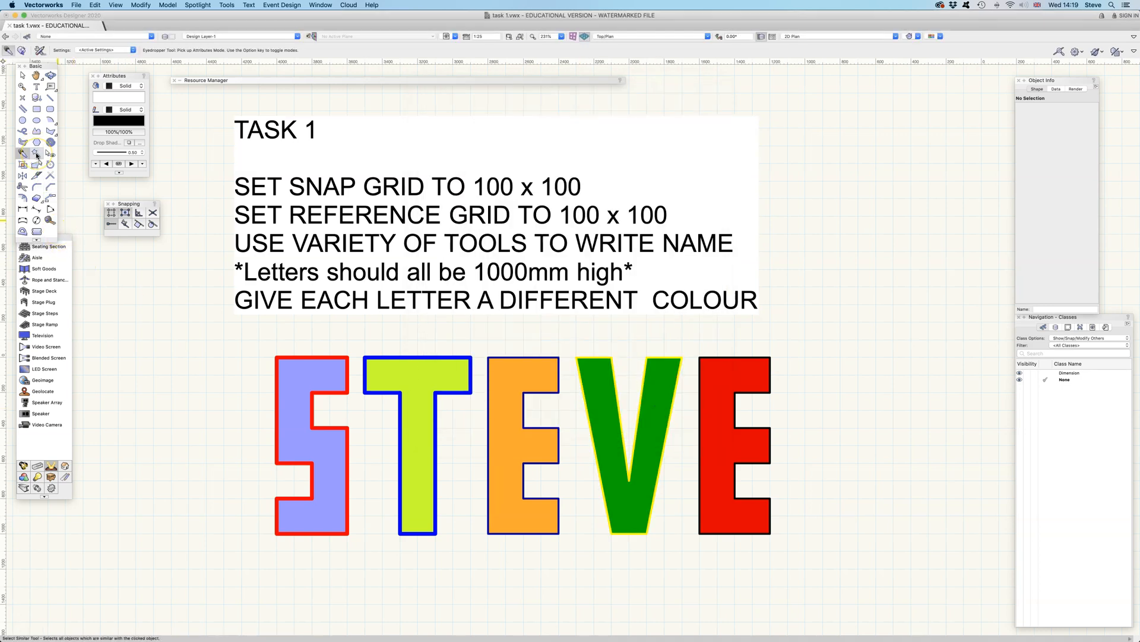
Use the Select Similar tool on the letter S with only Object Type matched to select all the letter polylines.
left_click(36, 154)
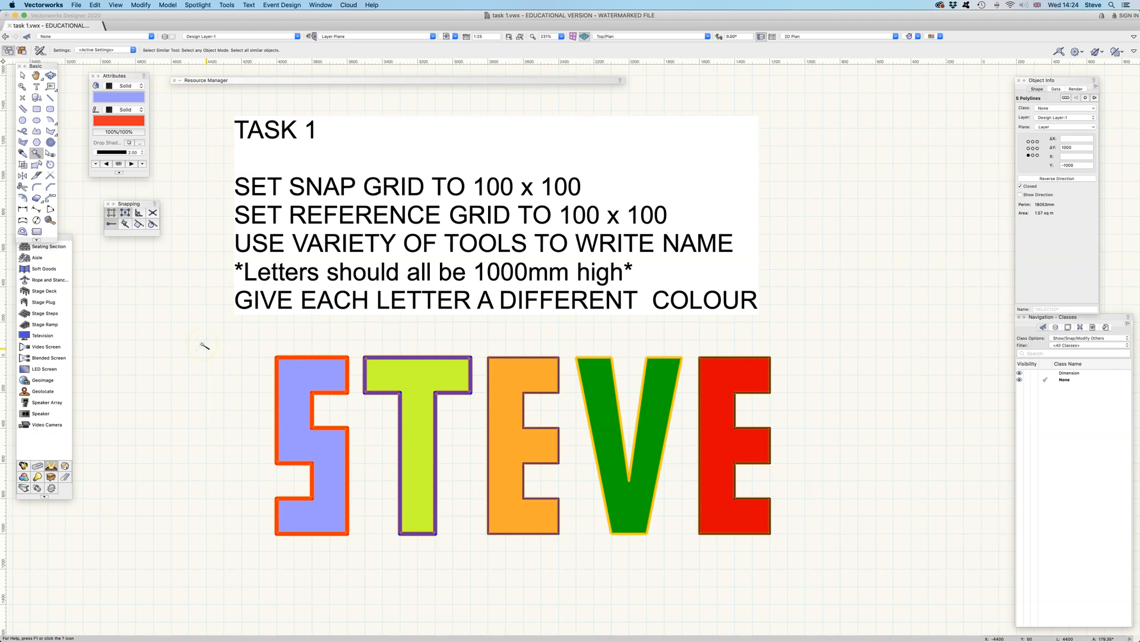
left_click(40, 51)
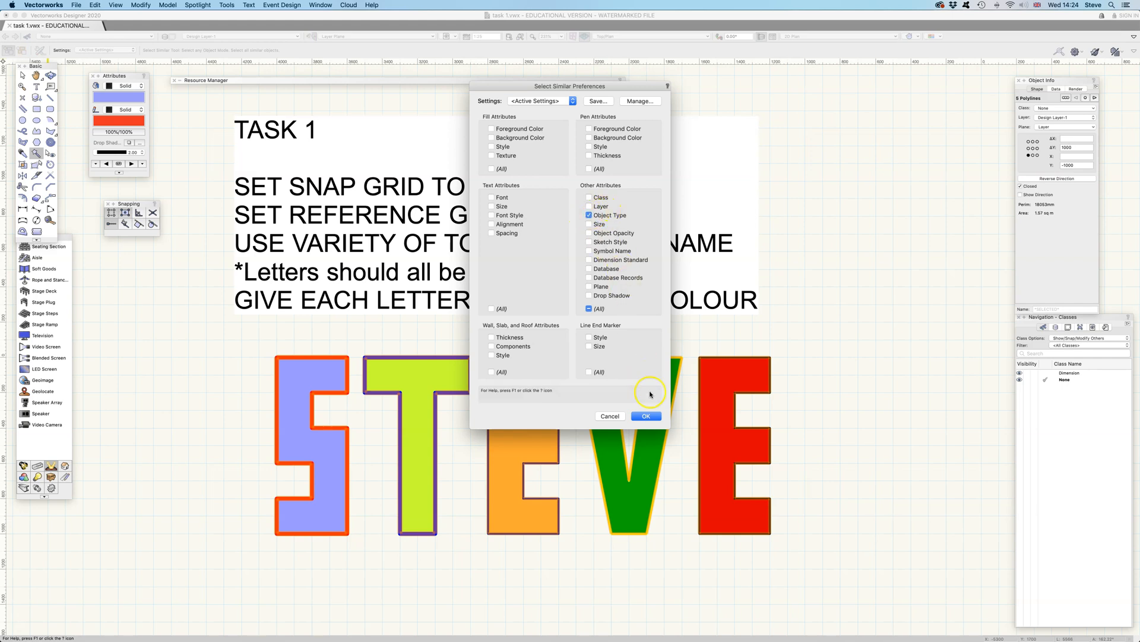
left_click(646, 415)
left_click(327, 380)
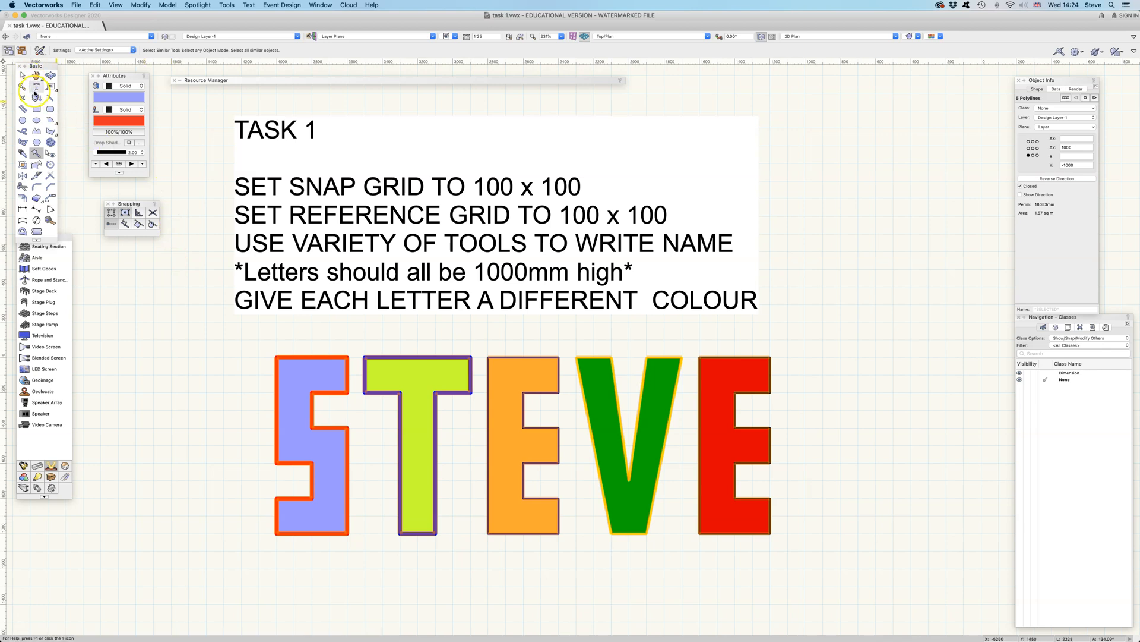
Set Select Similar to match only pen Thickness instead of Object Type, and select the objects matching the letter S.
left_click(42, 51)
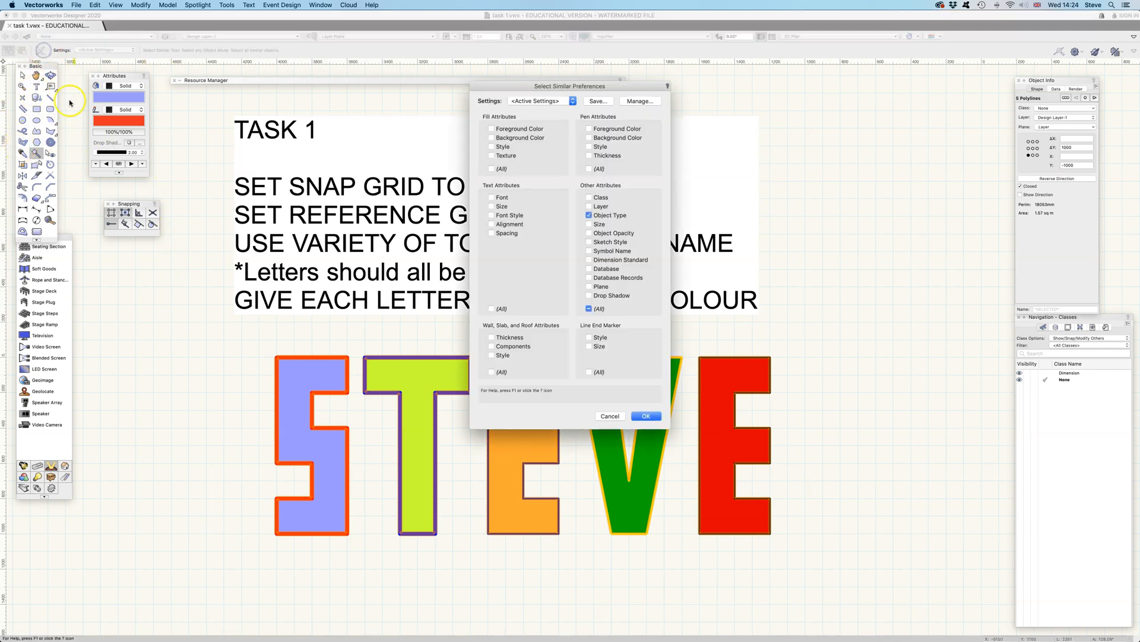
left_click(588, 215)
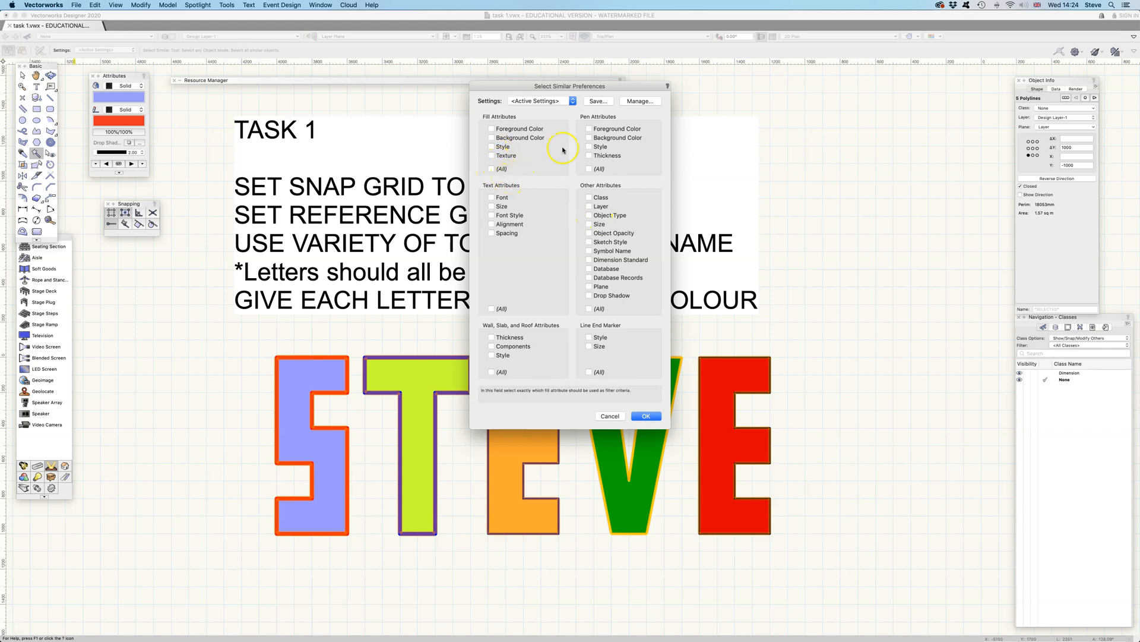
left_click(589, 156)
left_click(646, 416)
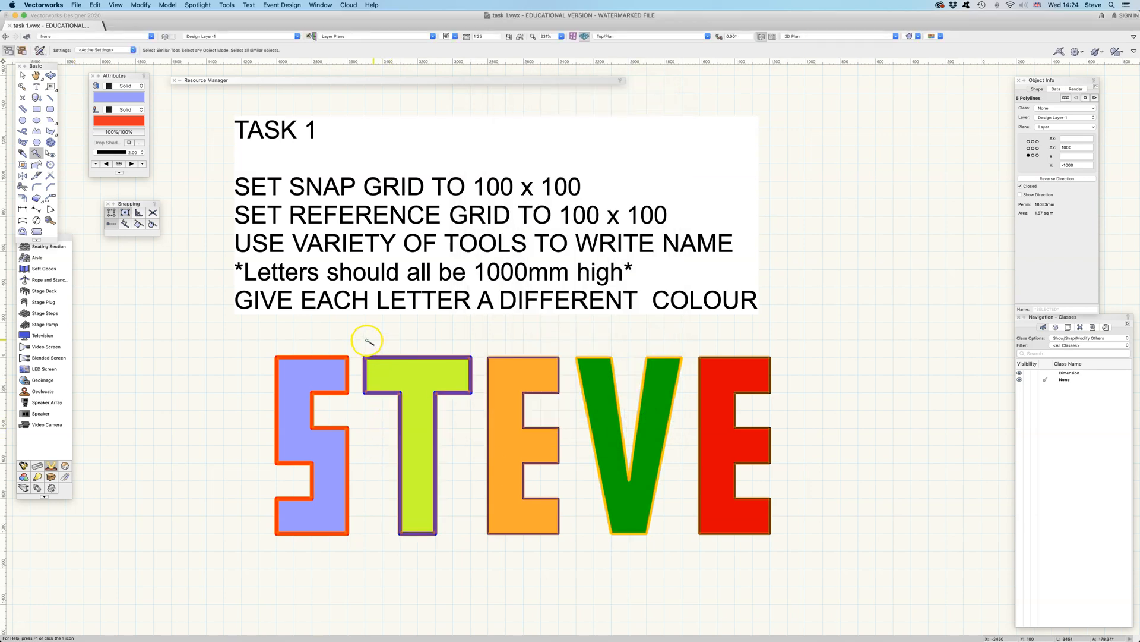
left_click(324, 356)
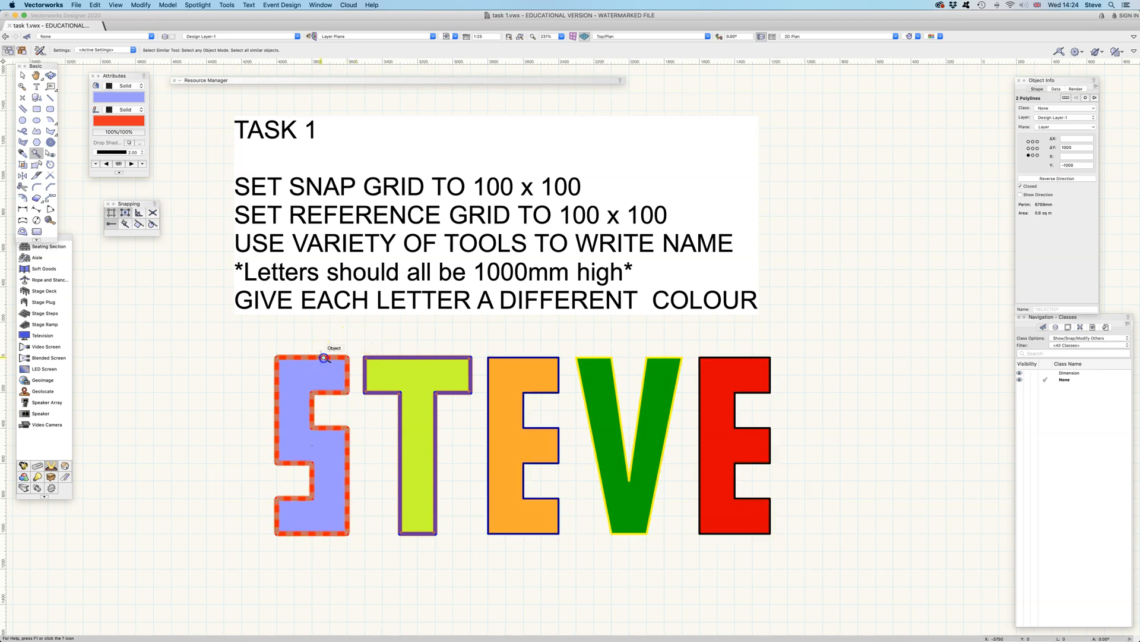
left_click(1017, 99)
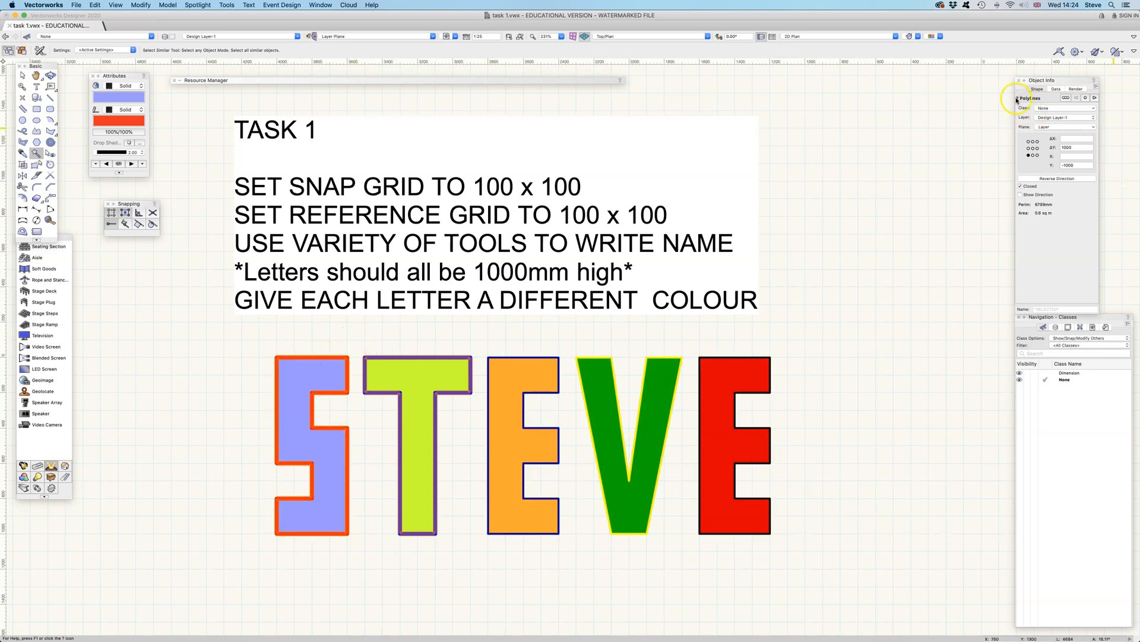
Try moving the selected letters S and T down 400 mm, and undo the move.
left_click(22, 76)
left_click(278, 516)
left_click_drag(278, 516, 278, 587)
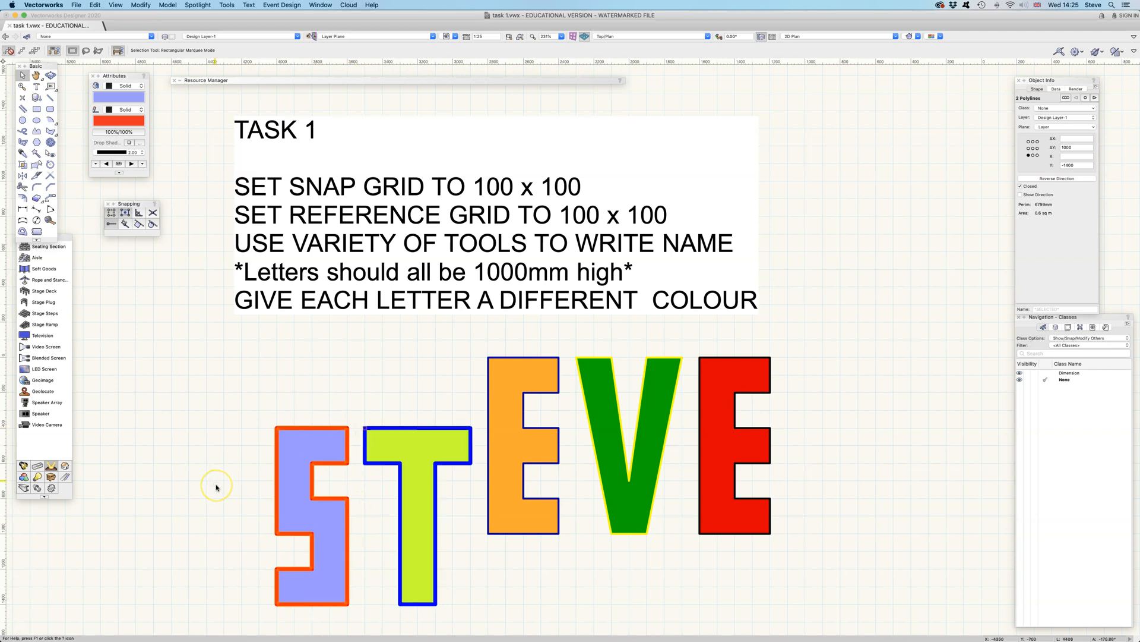
key("super+z")
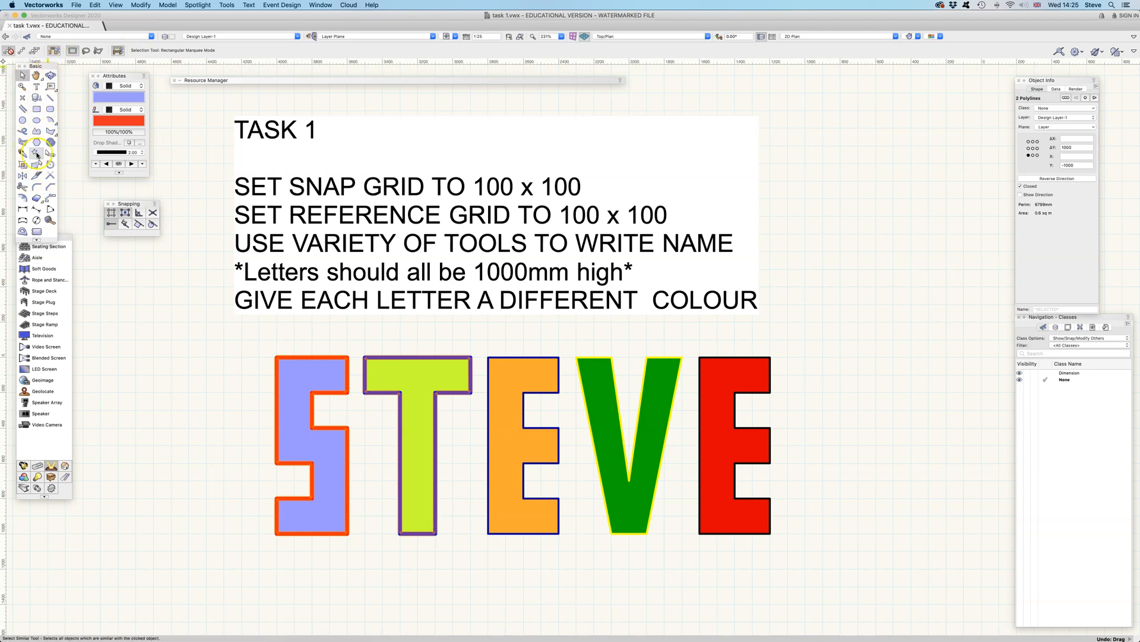
Set the Select Similar preferences to match only Object Type, with pen Thickness excluded.
left_click(36, 153)
left_click(41, 51)
left_click(589, 155)
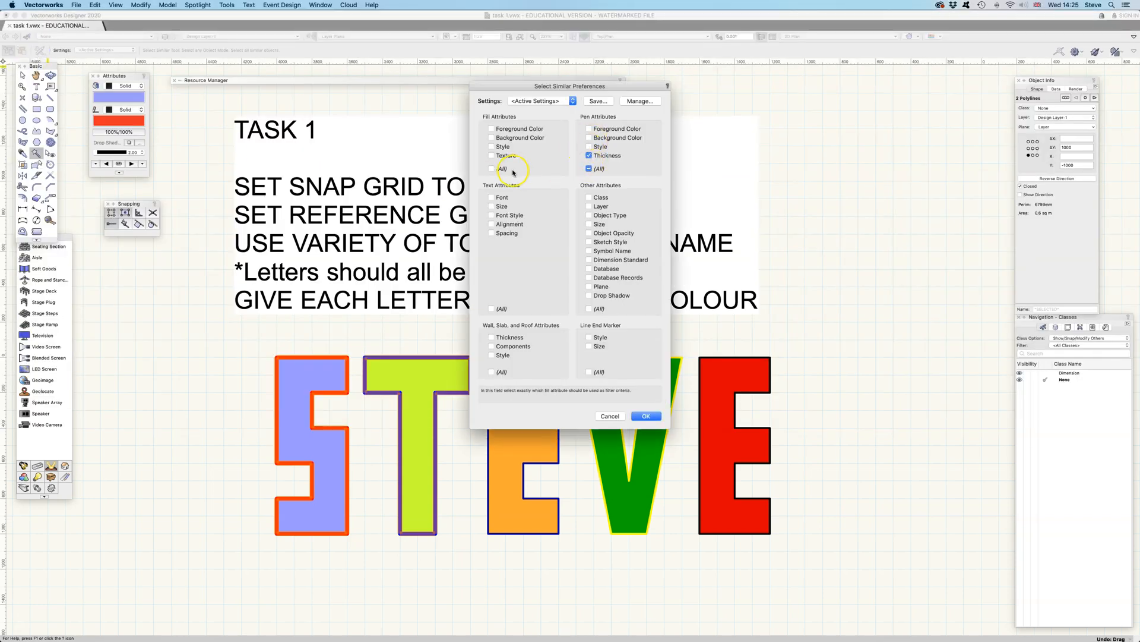
left_click(589, 156)
left_click(588, 215)
left_click(645, 417)
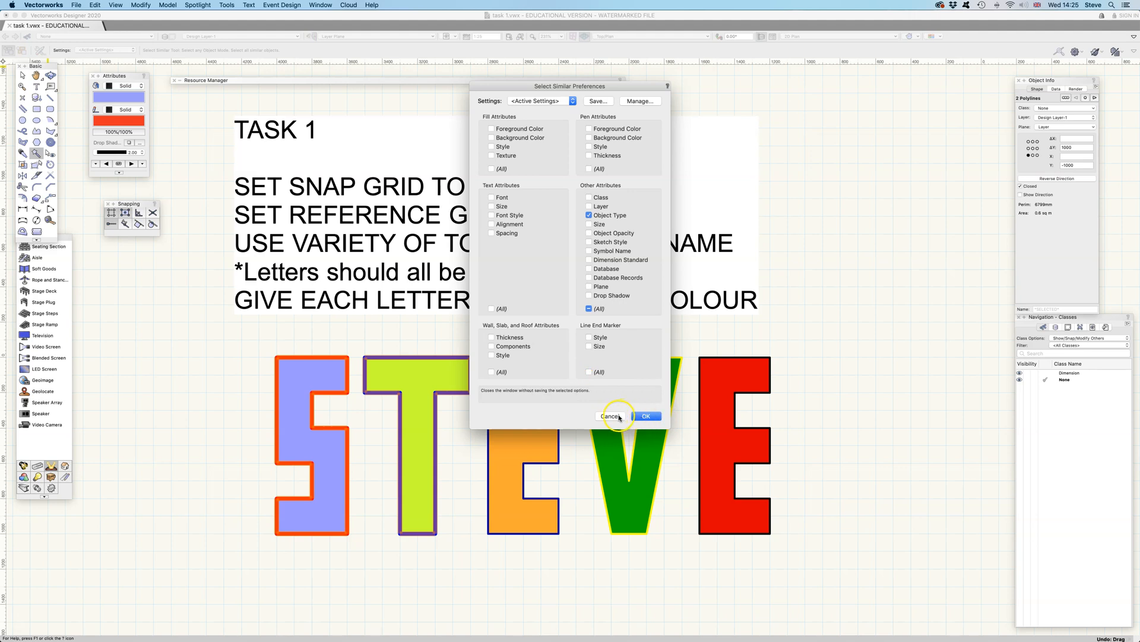
left_click(645, 416)
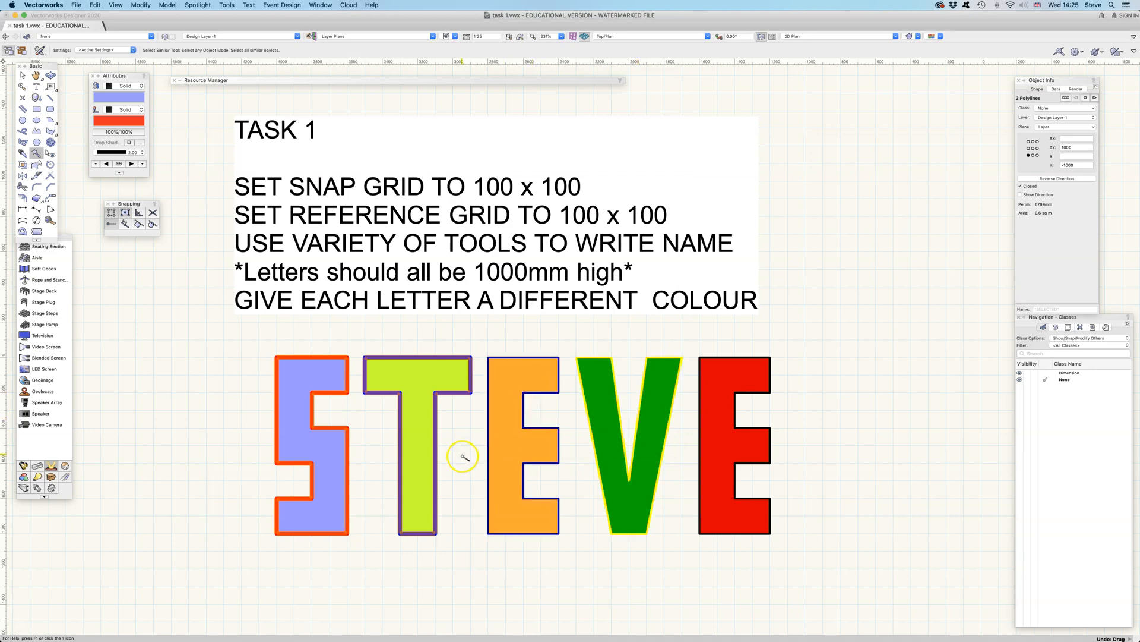